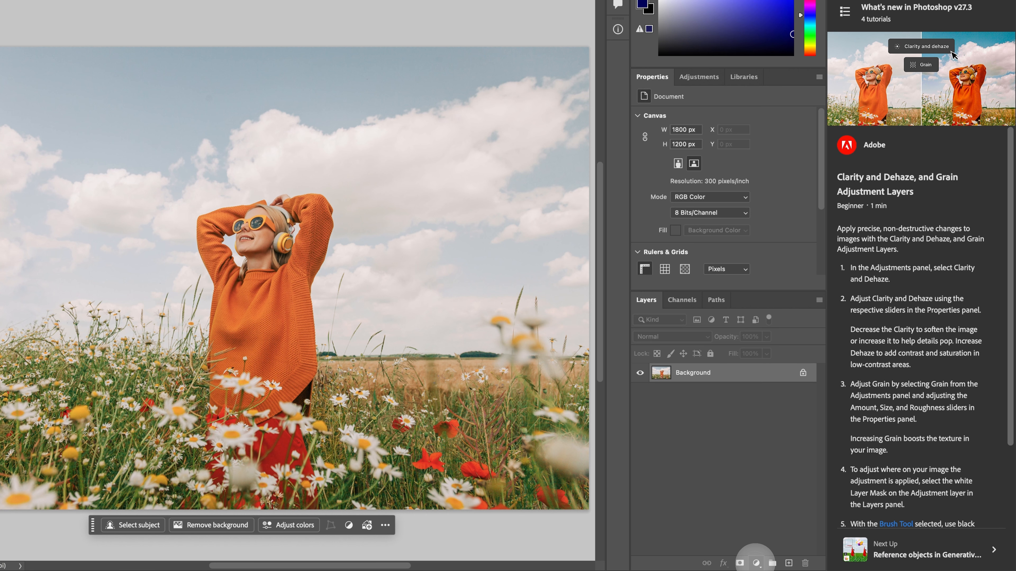
Add a Clarity and dehaze adjustment layer above the Background photo
{"action": "left_click", "coordinate": [756, 562]}
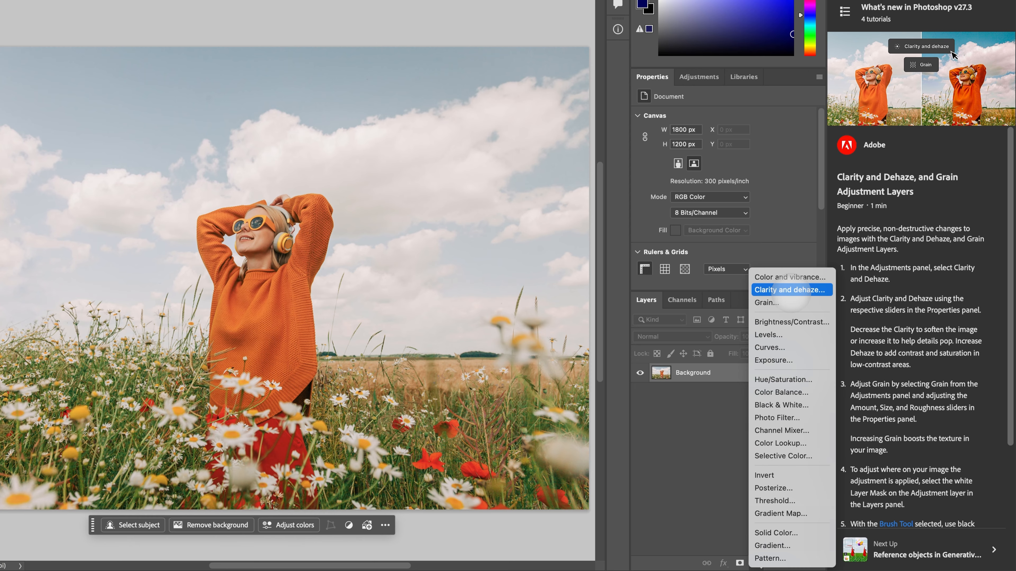
{"action": "left_click", "coordinate": [791, 291]}
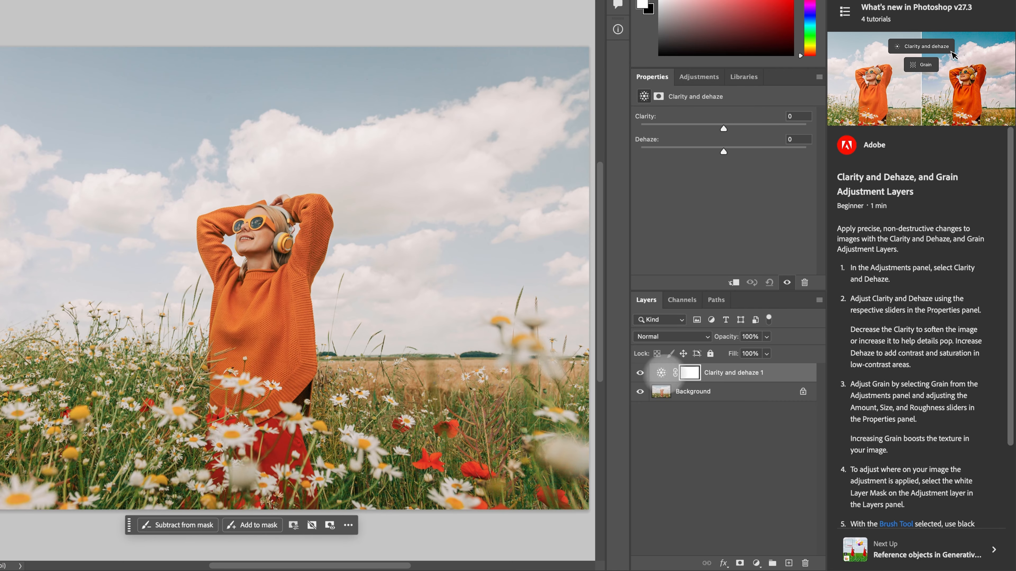
{"action": "left_click", "coordinate": [640, 373]}
{"action": "left_click", "coordinate": [640, 373]}
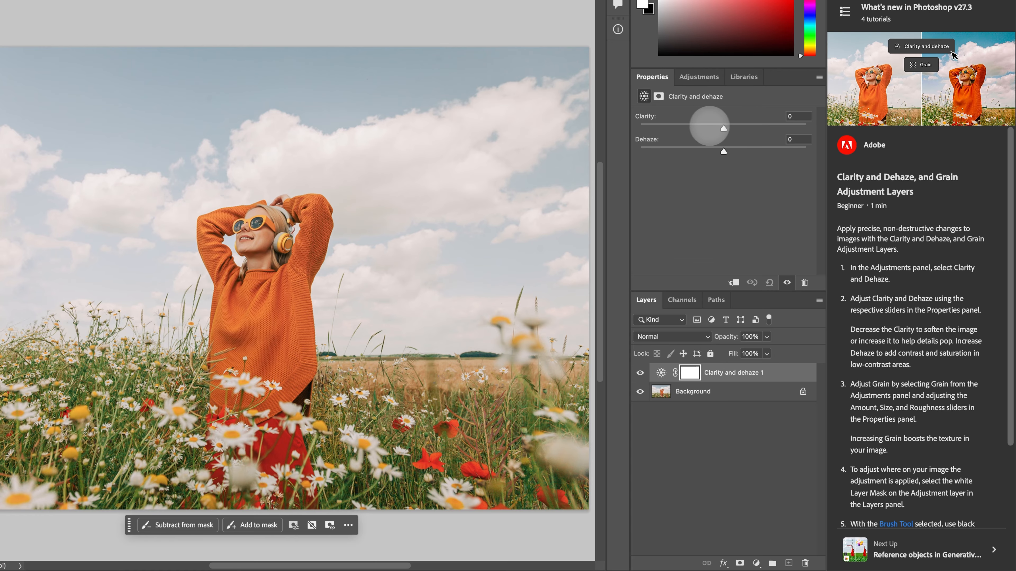
Try Clarity at its maximum, then set Clarity to +15 and Dehaze to +24
{"action": "left_click_drag", "start_coordinate": [723, 128], "coordinate": [806, 128]}
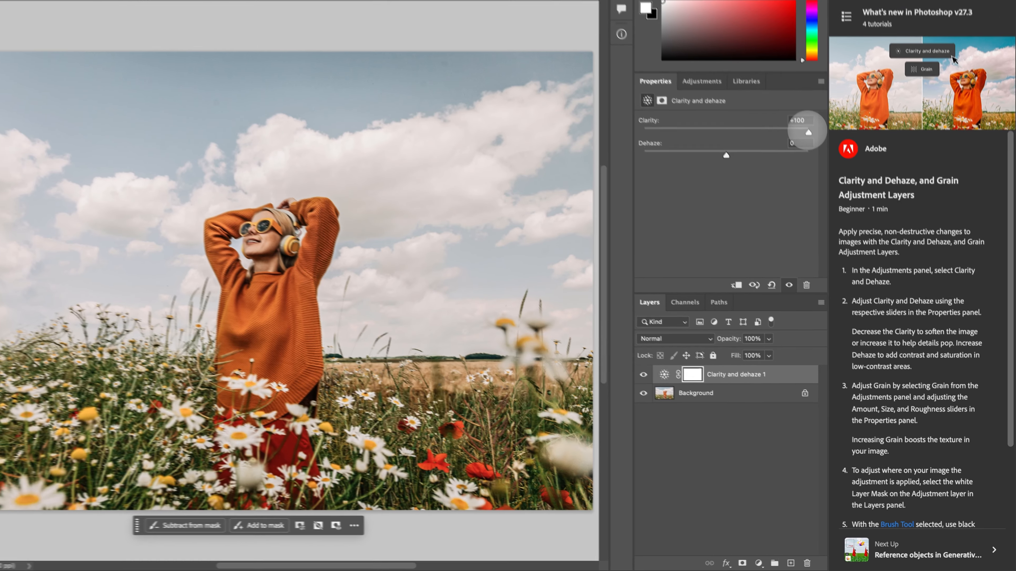
{"action": "left_click_drag", "start_coordinate": [807, 128], "coordinate": [805, 127]}
{"action": "left_click_drag", "start_coordinate": [828, 177], "coordinate": [760, 180]}
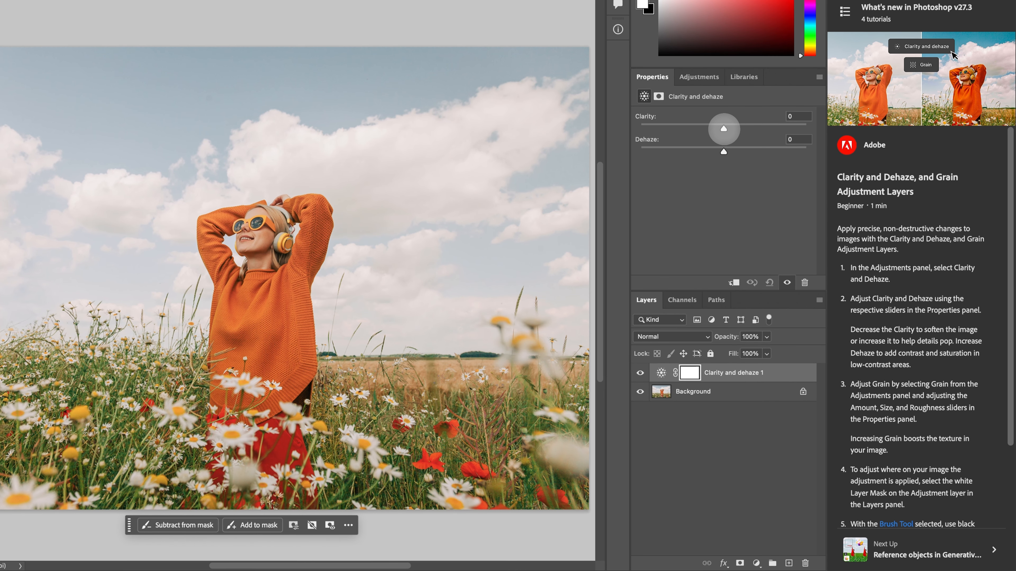
{"action": "mouse_move", "coordinate": [724, 129]}
{"action": "left_mouse_down"}
{"action": "mouse_move", "coordinate": [775, 129]}
{"action": "mouse_move", "coordinate": [599, 127]}
{"action": "mouse_move", "coordinate": [737, 128]}
{"action": "left_mouse_up"}
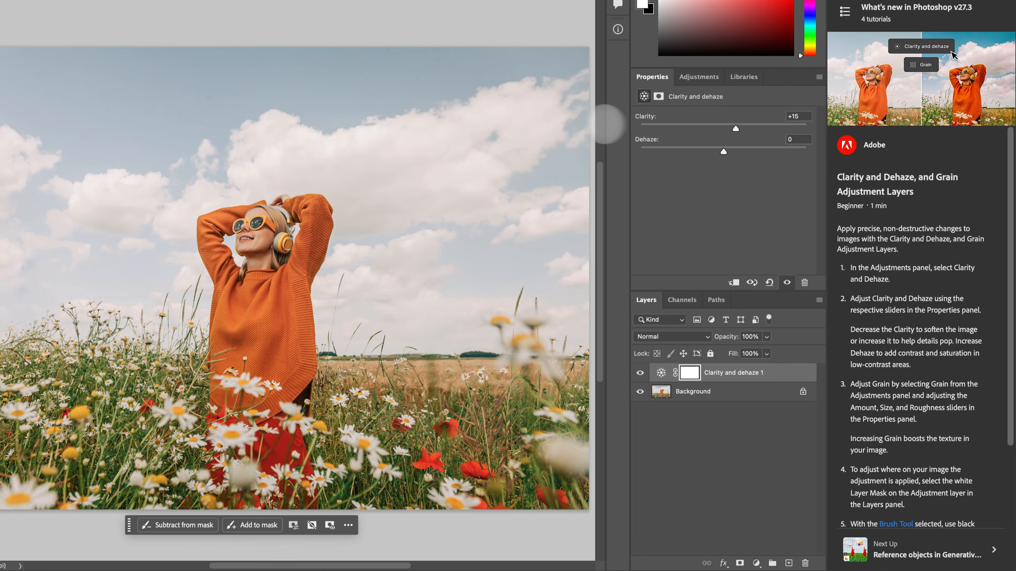
{"action": "mouse_move", "coordinate": [723, 152]}
{"action": "left_mouse_down"}
{"action": "mouse_move", "coordinate": [839, 145]}
{"action": "mouse_move", "coordinate": [704, 151]}
{"action": "mouse_move", "coordinate": [551, 138]}
{"action": "mouse_move", "coordinate": [742, 151]}
{"action": "left_mouse_up"}
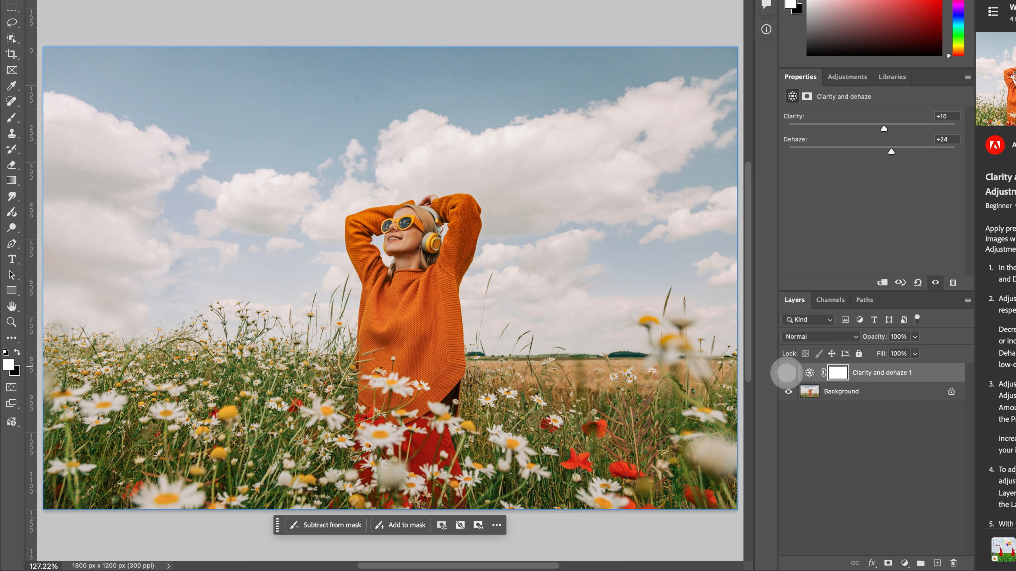
Compare the photo with and without the Clarity and dehaze layer, at full view and magnified to 200%
{"action": "left_click", "coordinate": [788, 373]}
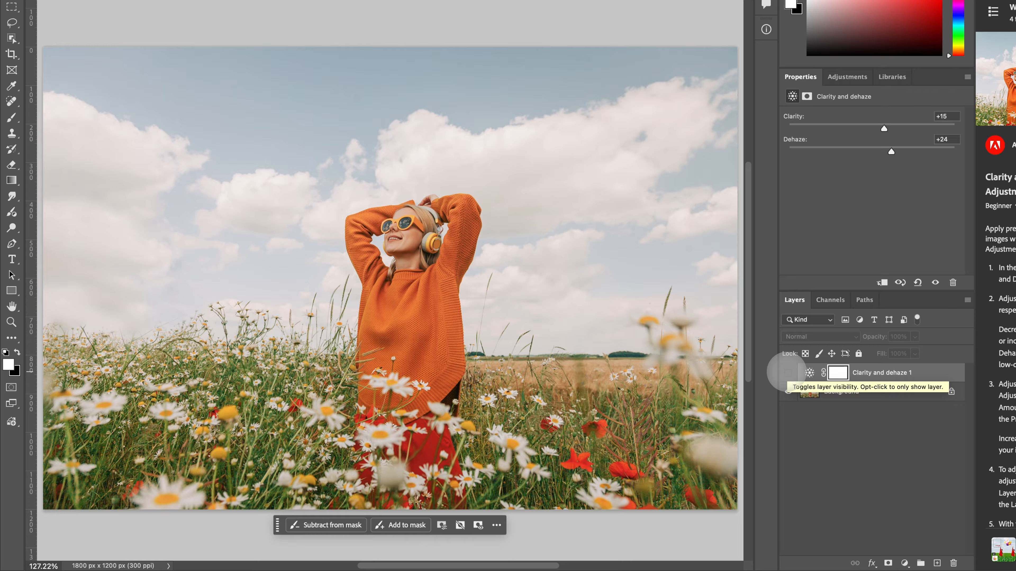
{"action": "left_click", "coordinate": [788, 372]}
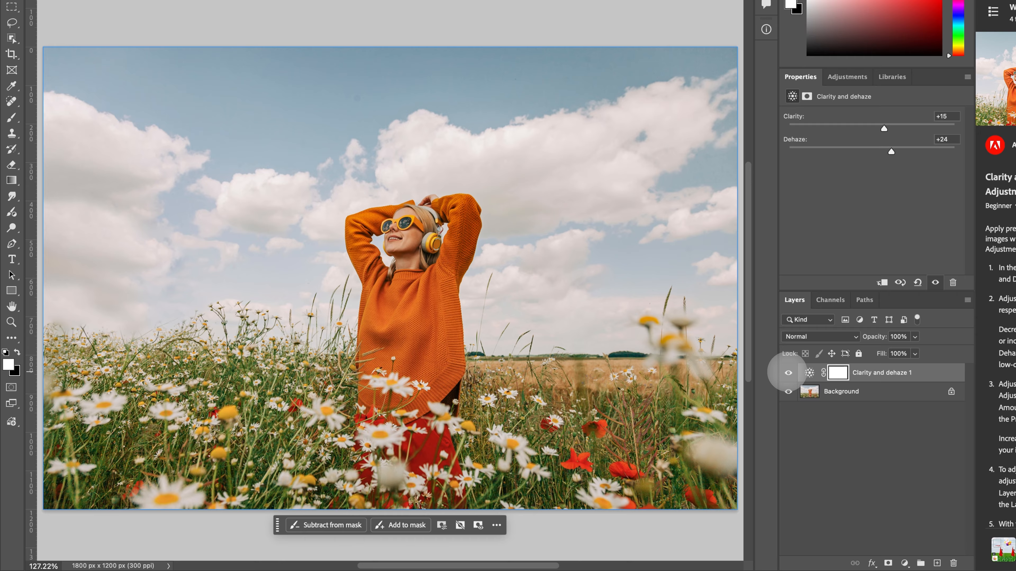
{"action": "left_click", "coordinate": [788, 373]}
{"action": "left_click", "coordinate": [788, 373]}
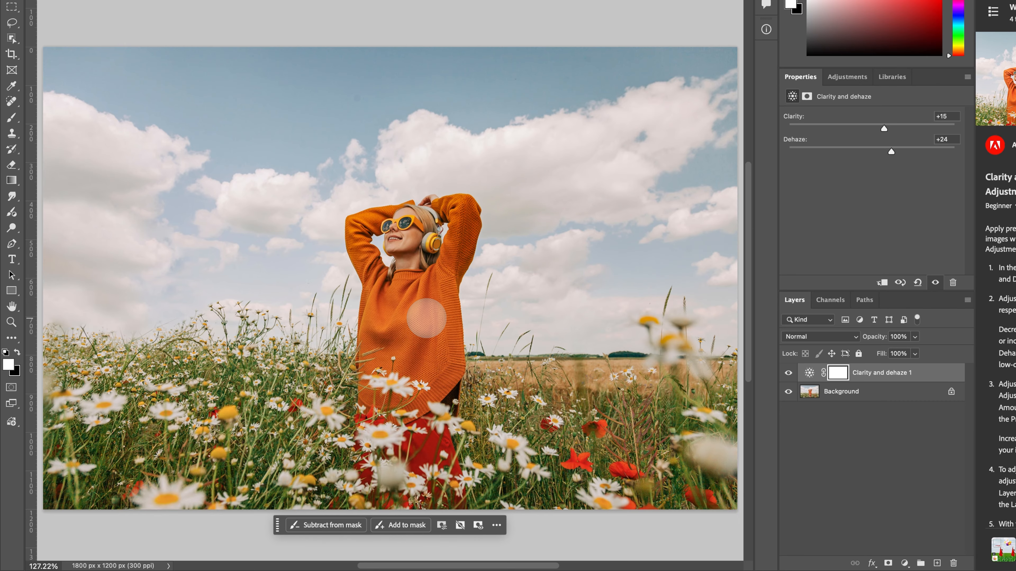
{"action": "key", "text": "ctrl+plus"}
{"action": "key", "text": "ctrl+plus"}
{"action": "key", "text": "ctrl+plus"}
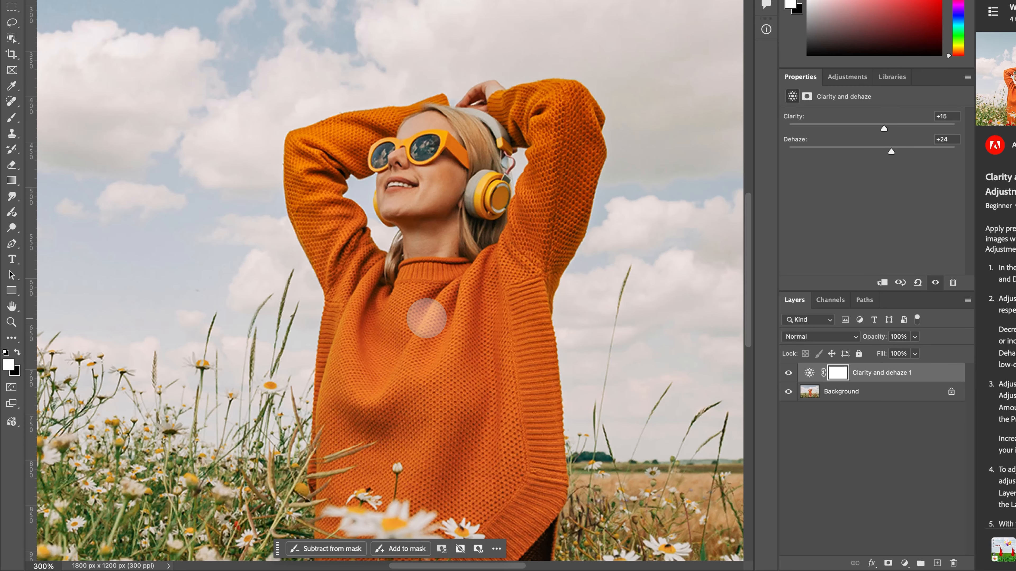
{"action": "key", "text": "ctrl+minus"}
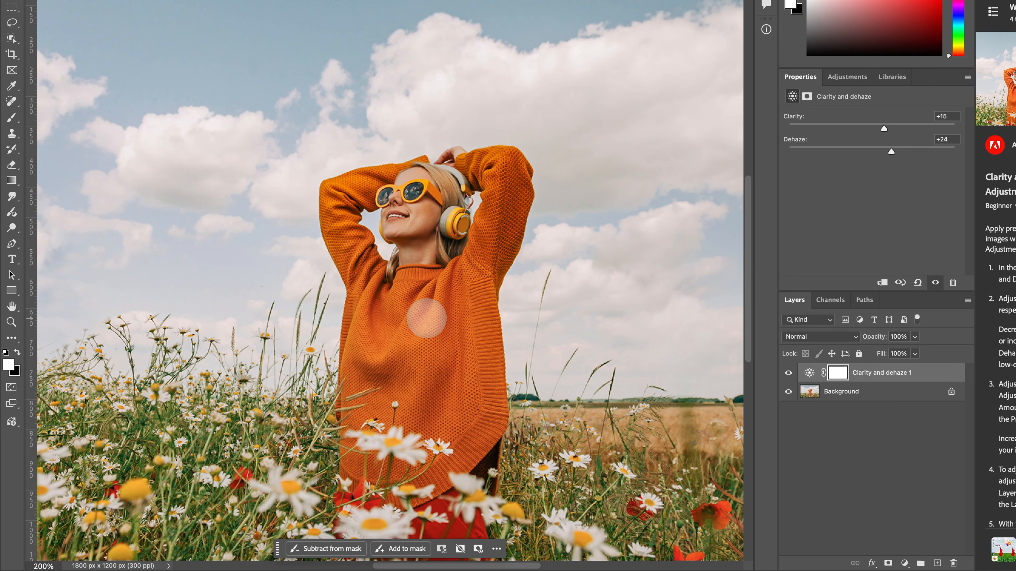
{"action": "left_click", "coordinate": [788, 372]}
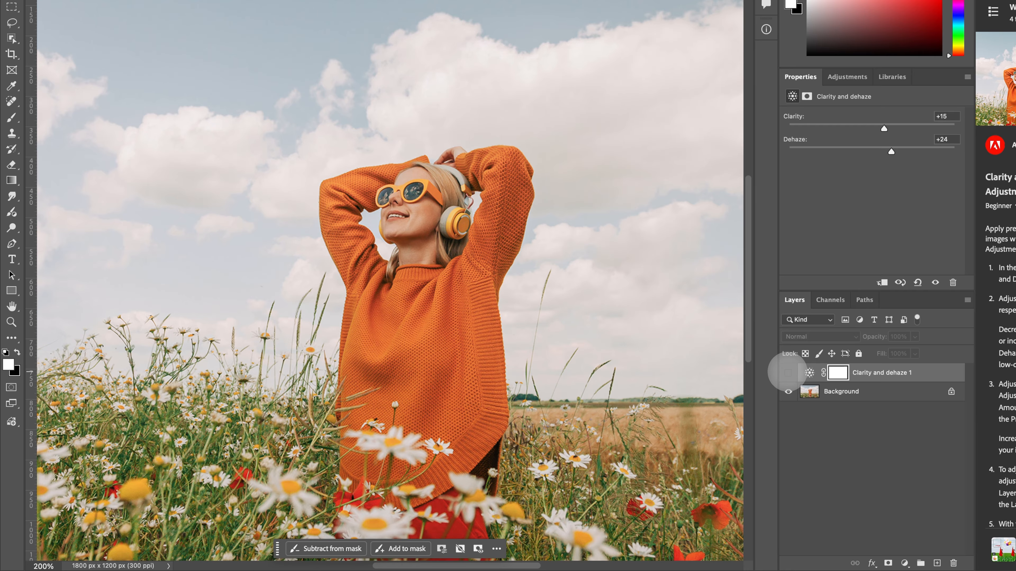
{"action": "left_click", "coordinate": [788, 372]}
{"action": "left_click", "coordinate": [788, 372]}
{"action": "left_click", "coordinate": [788, 373]}
{"action": "left_click", "coordinate": [788, 372]}
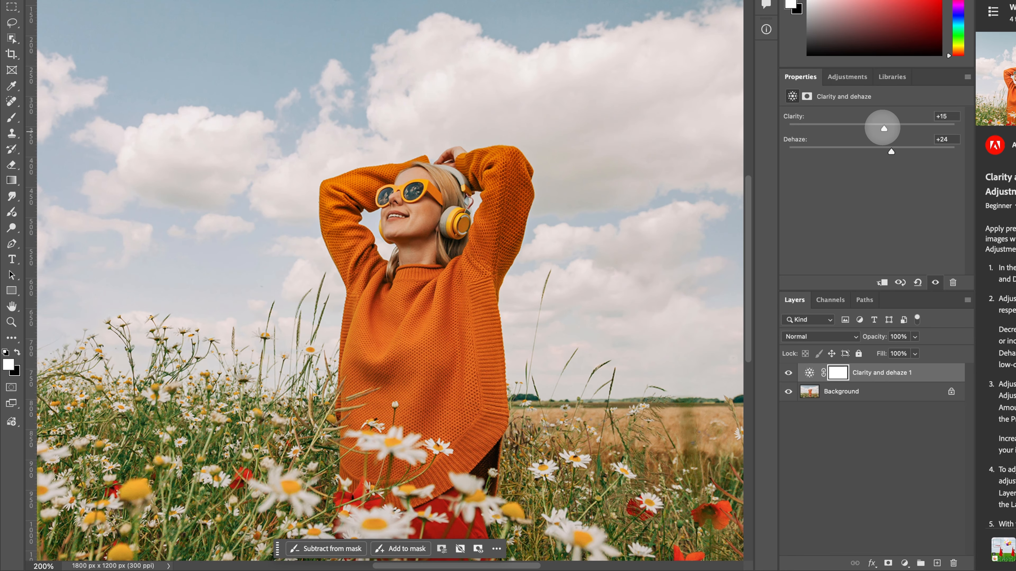
Change the adjustment to Clarity +18 and Dehaze +7, and compare the photo with and without it
{"action": "left_click_drag", "start_coordinate": [884, 128], "coordinate": [877, 151]}
{"action": "left_click", "coordinate": [788, 372]}
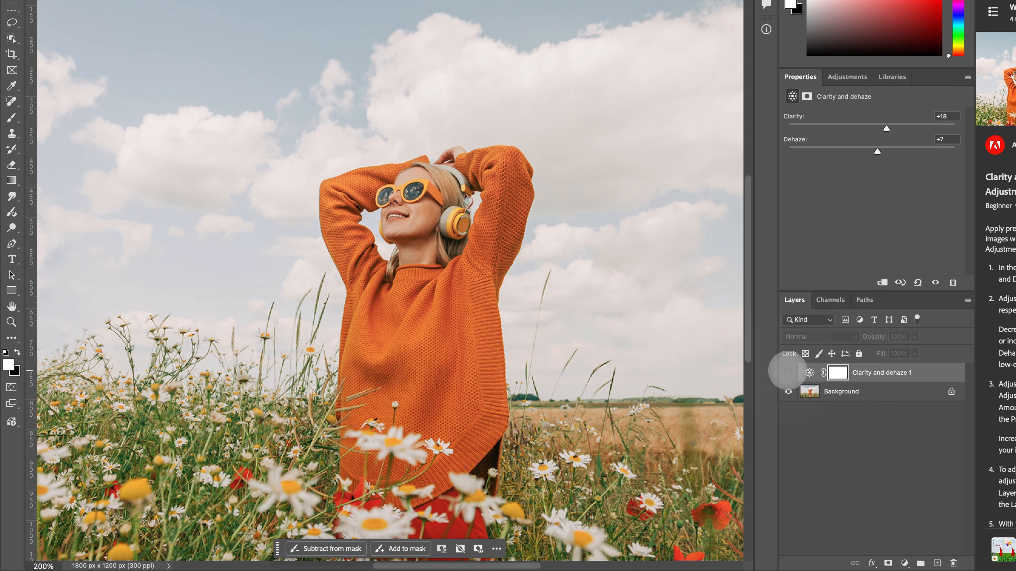
{"action": "left_click", "coordinate": [788, 373]}
{"action": "left_click", "coordinate": [788, 372]}
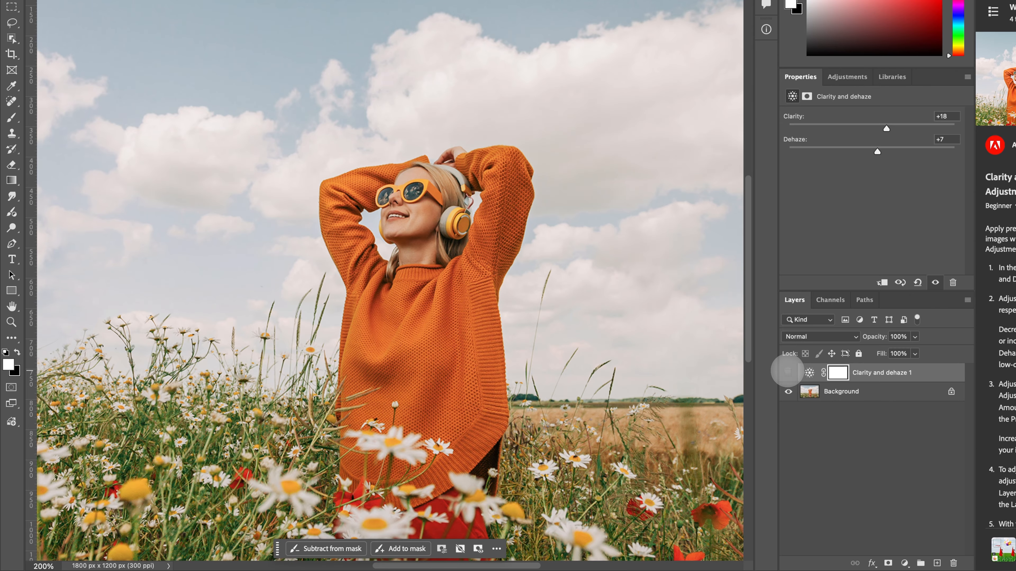
{"action": "left_click", "coordinate": [788, 372]}
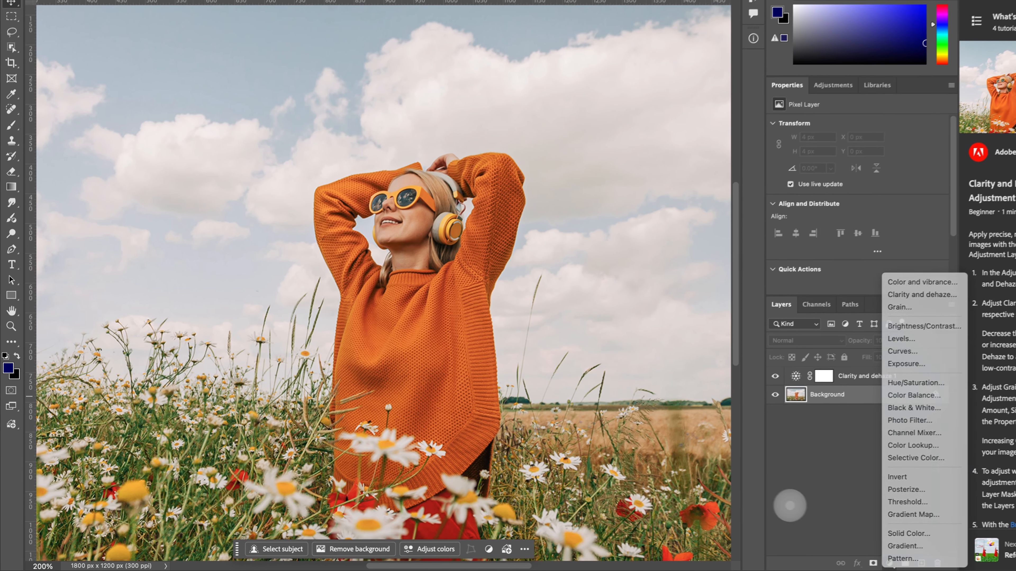
Add a Grain adjustment layer between the Background and the Clarity and dehaze layer
{"action": "left_click", "coordinate": [700, 517]}
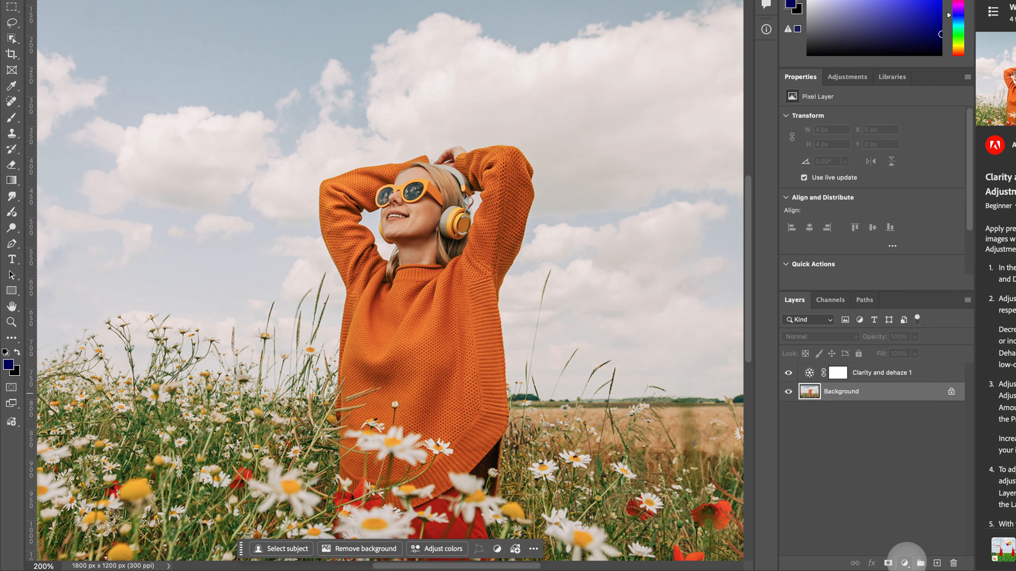
{"action": "left_click", "coordinate": [904, 562]}
{"action": "left_click", "coordinate": [905, 562]}
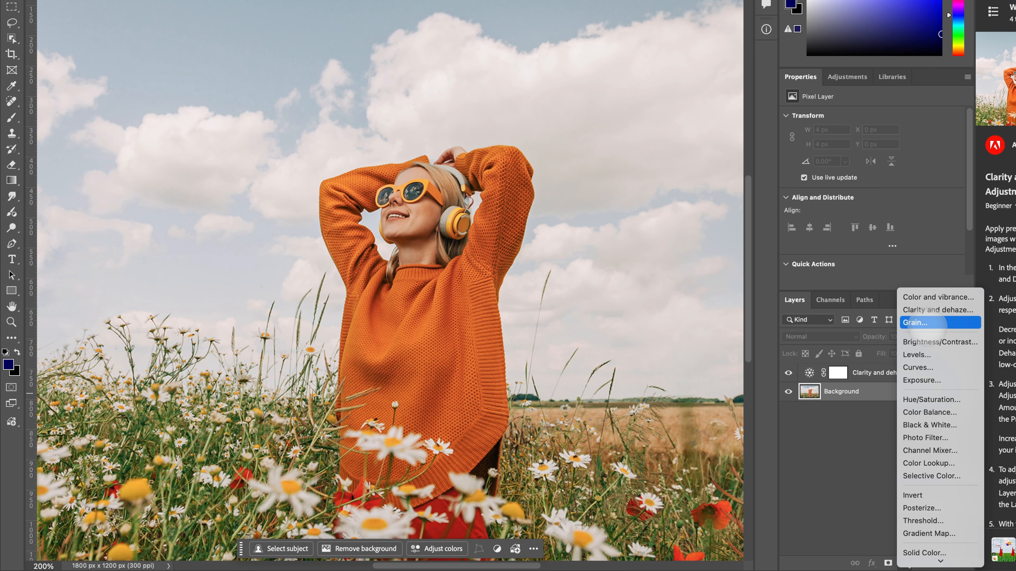
{"action": "left_click", "coordinate": [926, 323]}
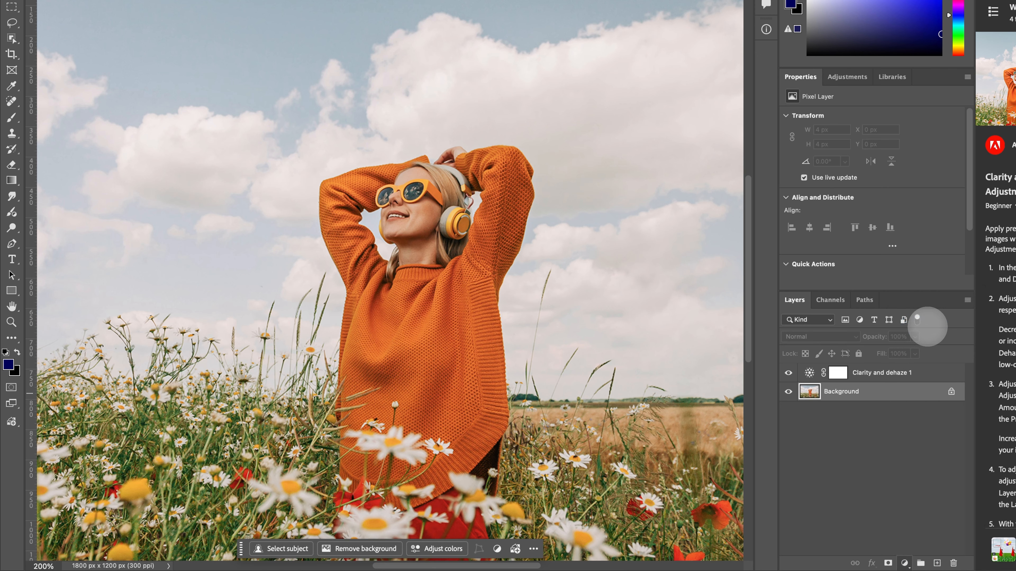
{"action": "left_click", "coordinate": [886, 374]}
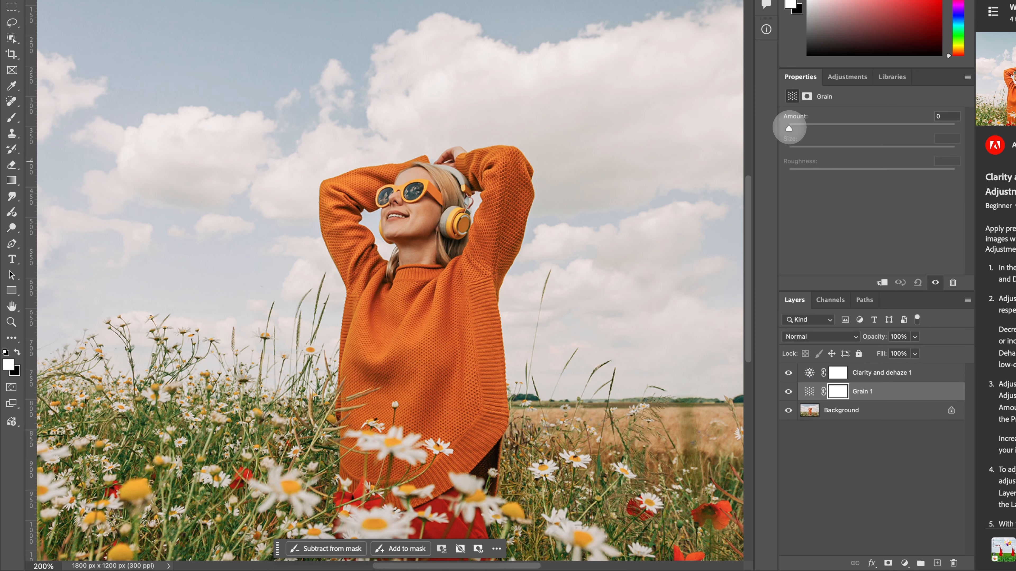
Try the Grain Amount at +100 and at +26, checking the texture at different magnifications
{"action": "left_click_drag", "start_coordinate": [789, 129], "coordinate": [993, 120]}
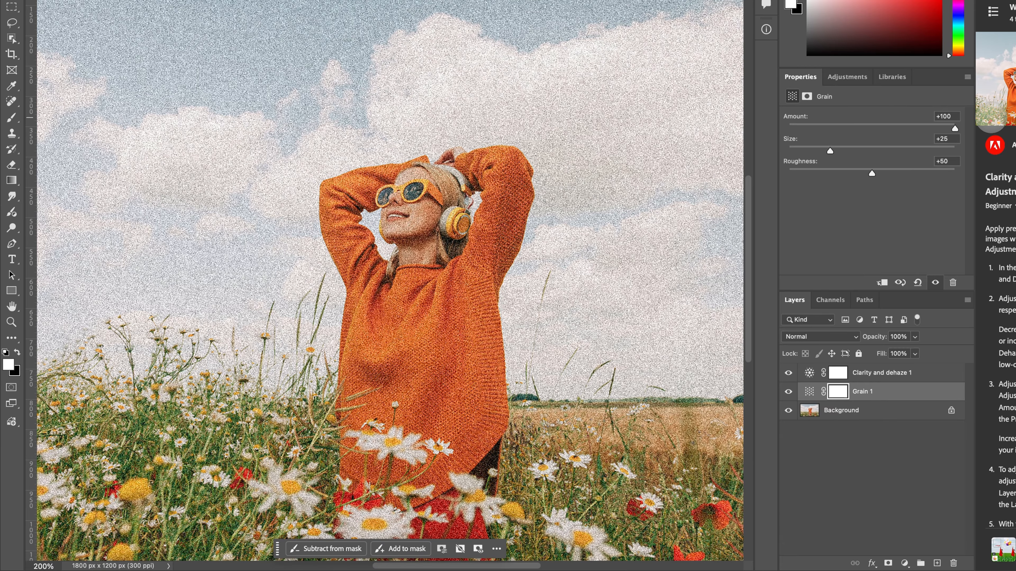
{"action": "key", "text": "super+minus"}
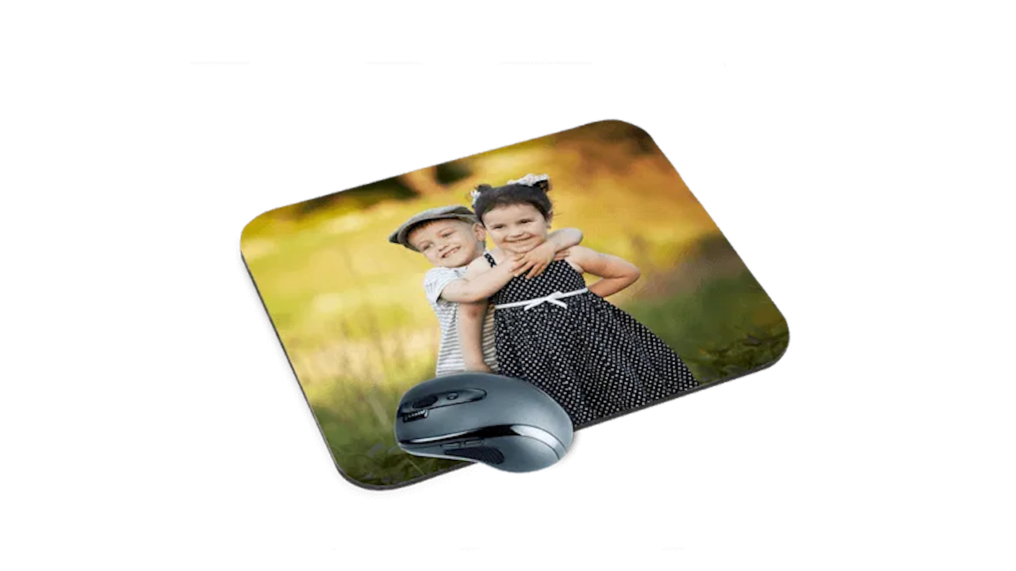
{"action": "left_click_drag", "start_coordinate": [954, 128], "coordinate": [830, 128]}
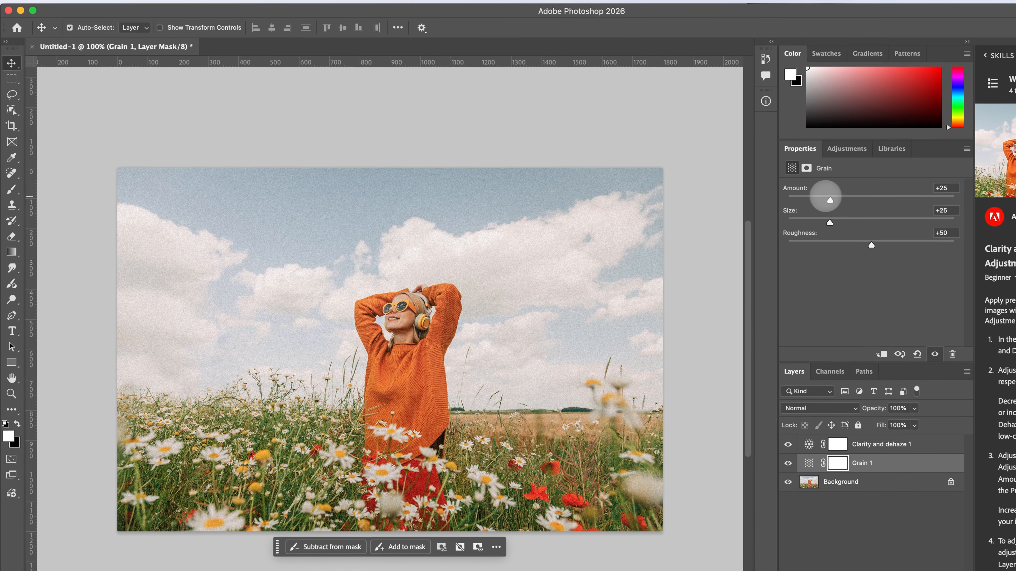
{"action": "left_click_drag", "start_coordinate": [826, 197], "coordinate": [758, 198]}
{"action": "key", "text": "super+equal"}
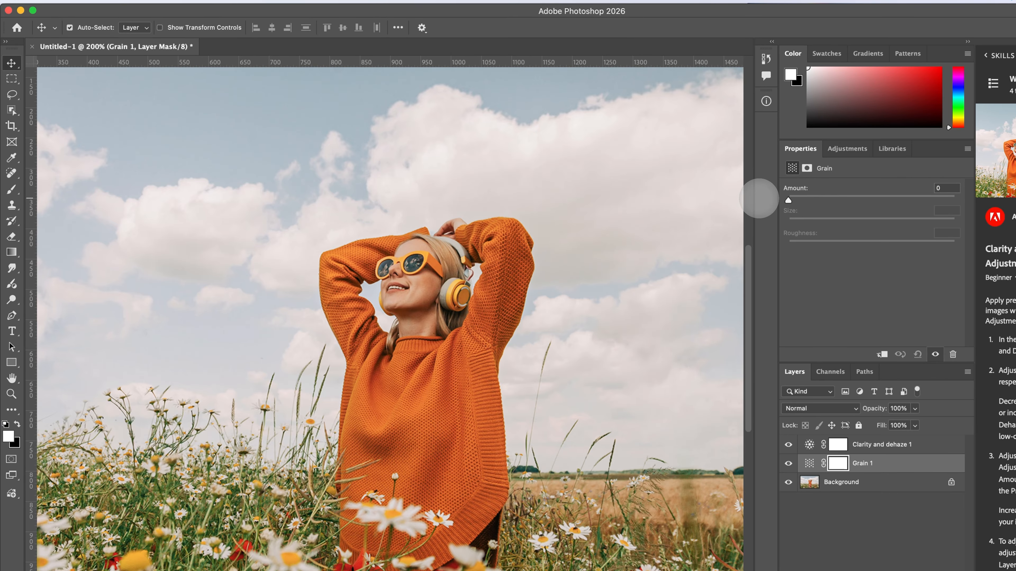
{"action": "left_click_drag", "start_coordinate": [784, 200], "coordinate": [830, 200]}
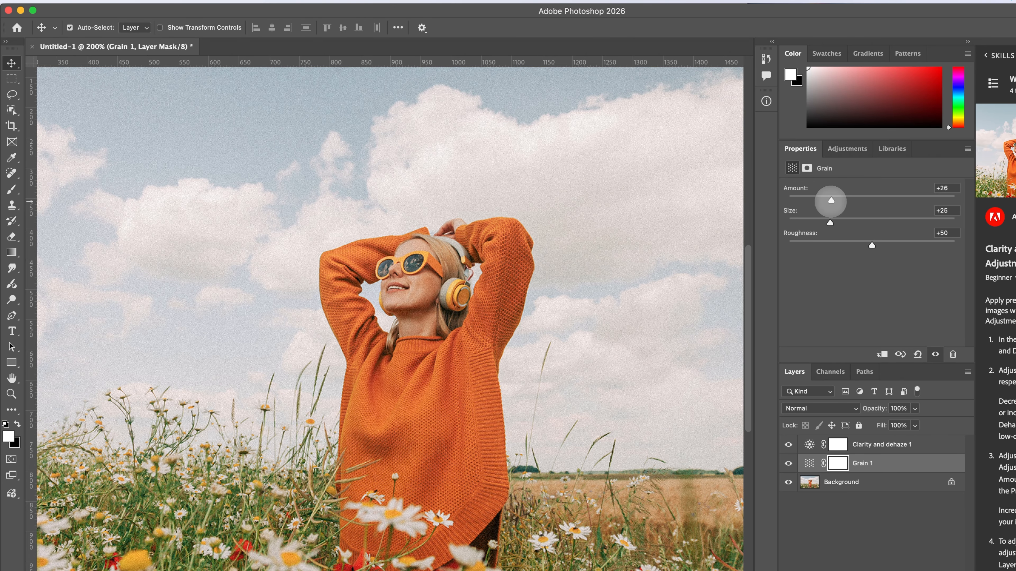
{"action": "key", "text": "super+minus"}
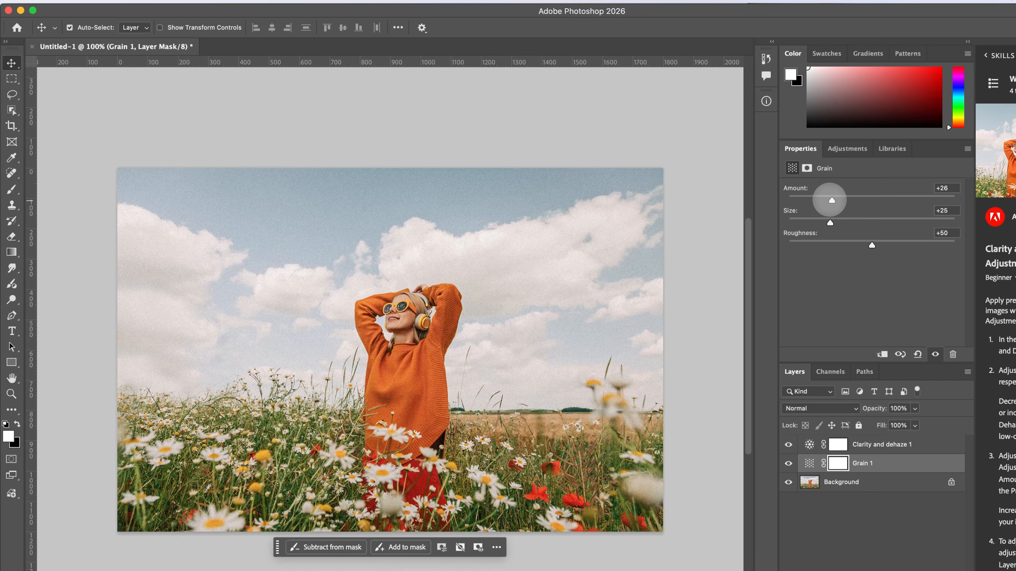
Set the Grain adjustment to Amount +67, Size +18 and Roughness +23
{"action": "left_click_drag", "start_coordinate": [829, 200], "coordinate": [791, 200]}
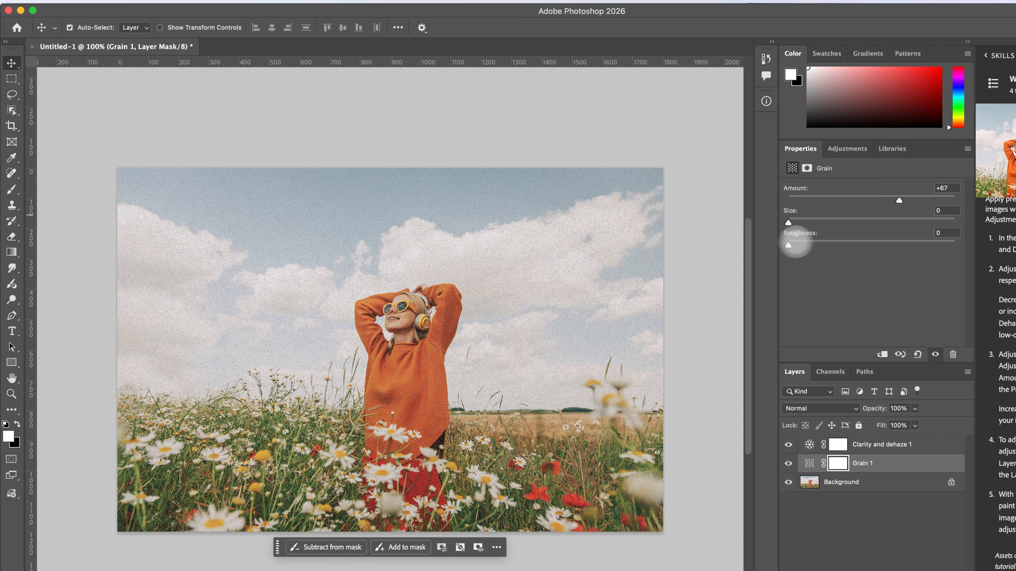
{"action": "left_click", "coordinate": [818, 245]}
{"action": "left_click", "coordinate": [792, 222]}
{"action": "left_click_drag", "start_coordinate": [793, 222], "coordinate": [925, 221]}
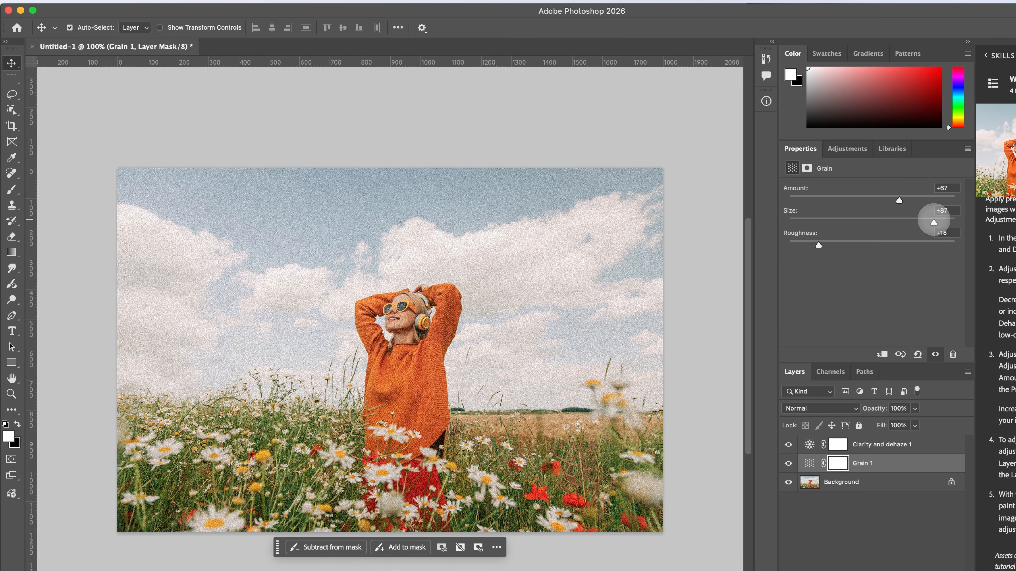
{"action": "mouse_move", "coordinate": [818, 244]}
{"action": "left_mouse_down"}
{"action": "mouse_move", "coordinate": [936, 243]}
{"action": "mouse_move", "coordinate": [812, 245]}
{"action": "left_mouse_up"}
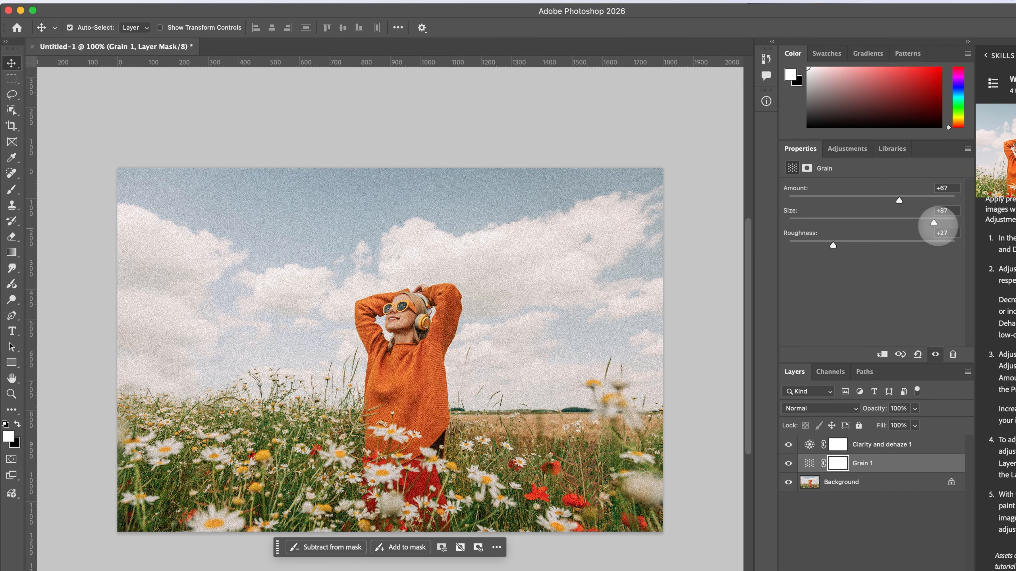
{"action": "left_click_drag", "start_coordinate": [933, 222], "coordinate": [780, 222]}
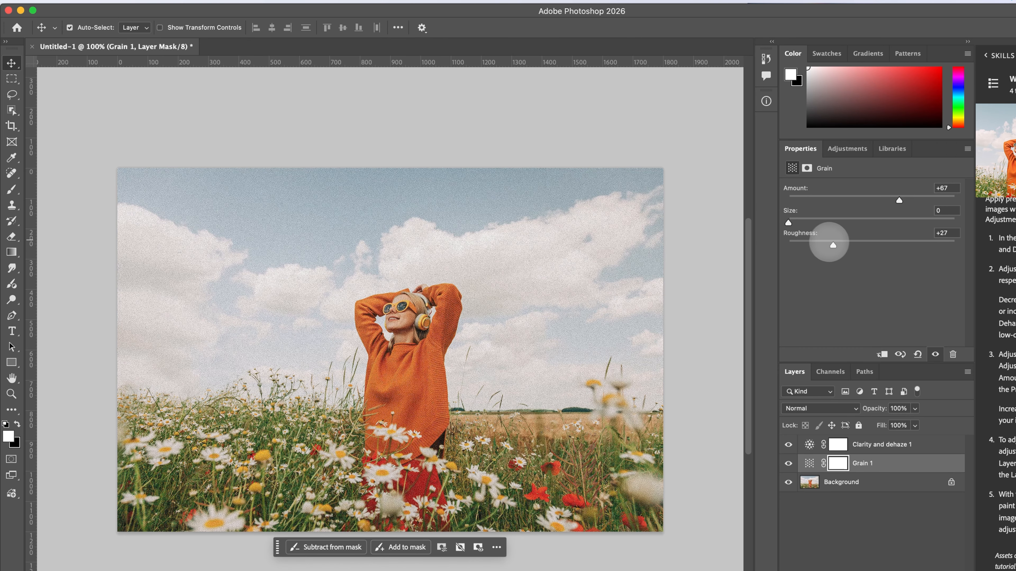
{"action": "mouse_move", "coordinate": [833, 244]}
{"action": "left_mouse_down"}
{"action": "mouse_move", "coordinate": [753, 236]}
{"action": "mouse_move", "coordinate": [819, 222]}
{"action": "mouse_move", "coordinate": [824, 245]}
{"action": "left_mouse_up"}
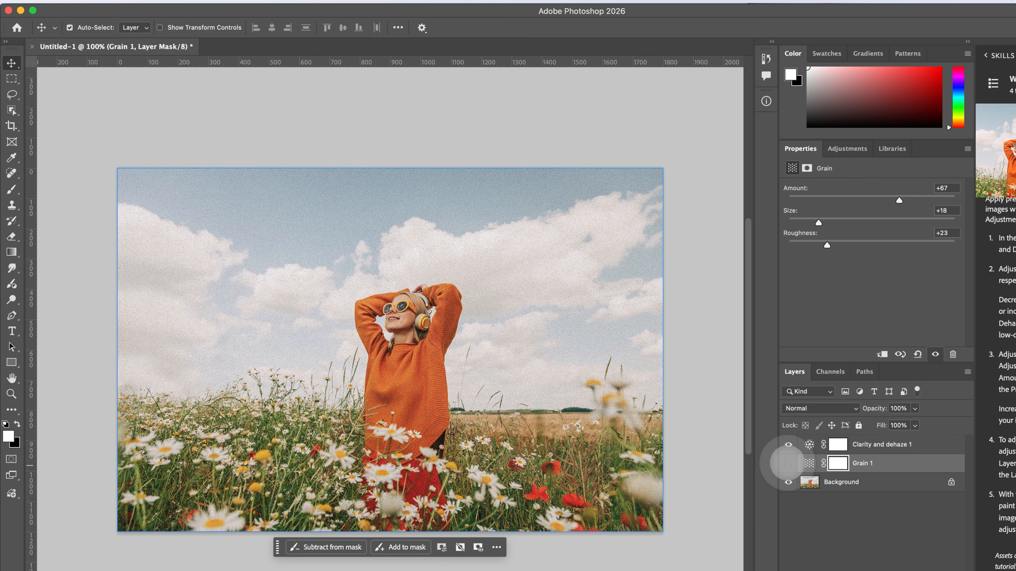
Compare the photo with and without the Grain adjustment layer
{"action": "left_click", "coordinate": [788, 464]}
{"action": "left_click", "coordinate": [788, 463]}
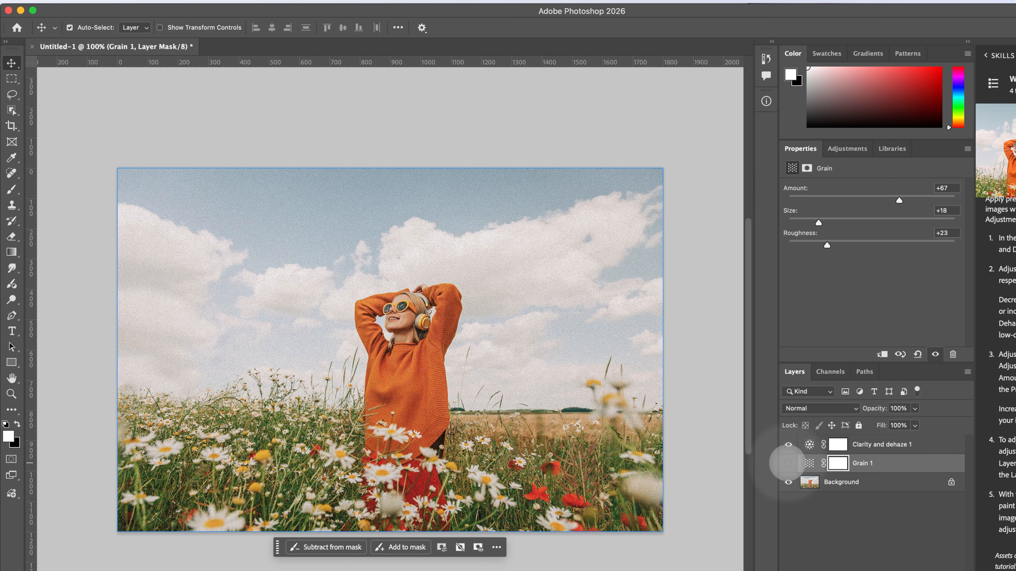
{"action": "left_click", "coordinate": [787, 464]}
{"action": "left_click", "coordinate": [787, 463]}
{"action": "left_click", "coordinate": [787, 464]}
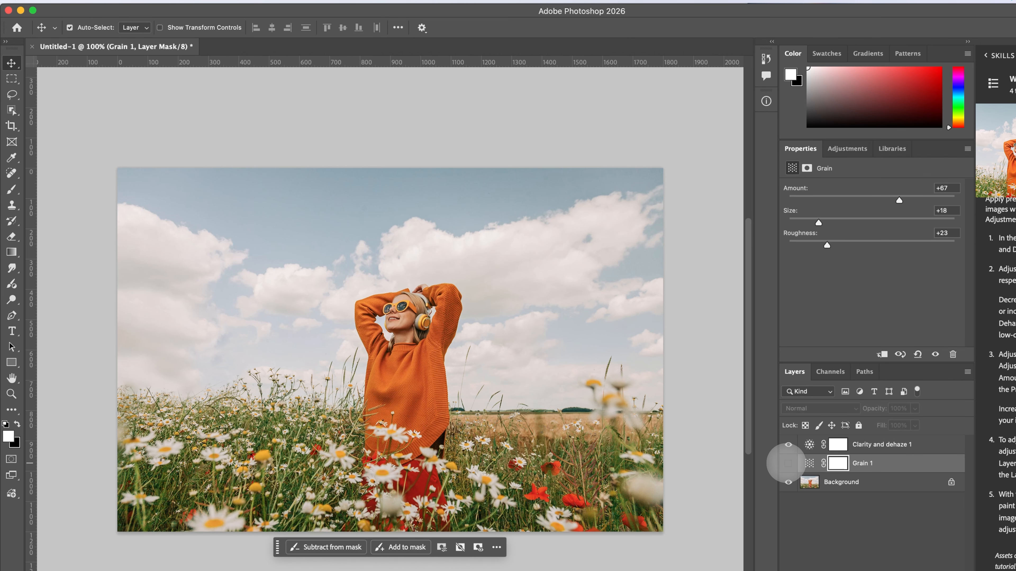
{"action": "left_click", "coordinate": [787, 463]}
{"action": "left_click", "coordinate": [787, 463]}
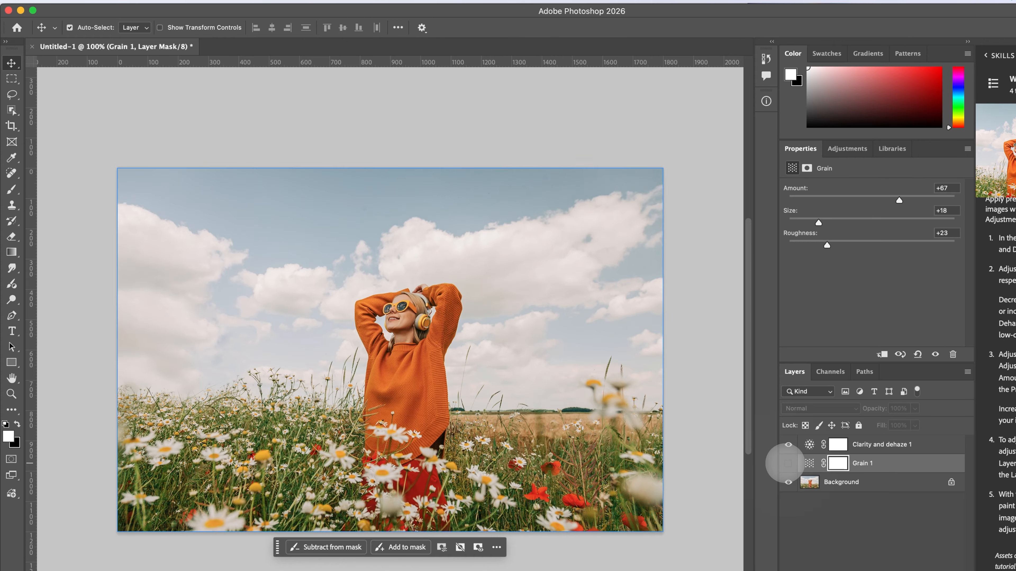
{"action": "left_click", "coordinate": [787, 464]}
{"action": "left_click", "coordinate": [787, 463]}
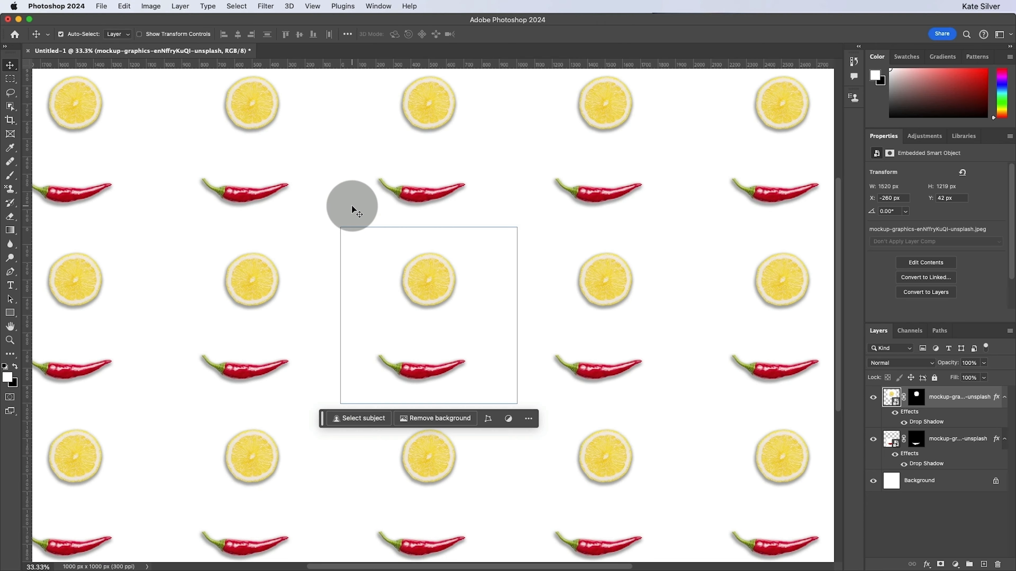
Move the lemon slice in the pattern tile about 196 px to the left, above the chili pepper
{"action": "left_click_drag", "start_coordinate": [440, 280], "coordinate": [402, 277]}
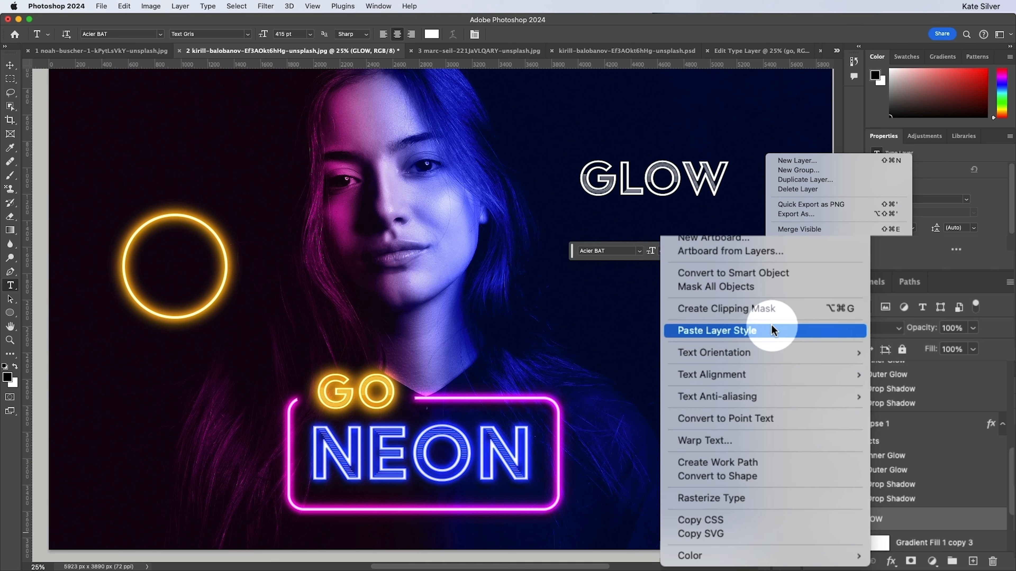
{"action": "left_click", "coordinate": [766, 329]}
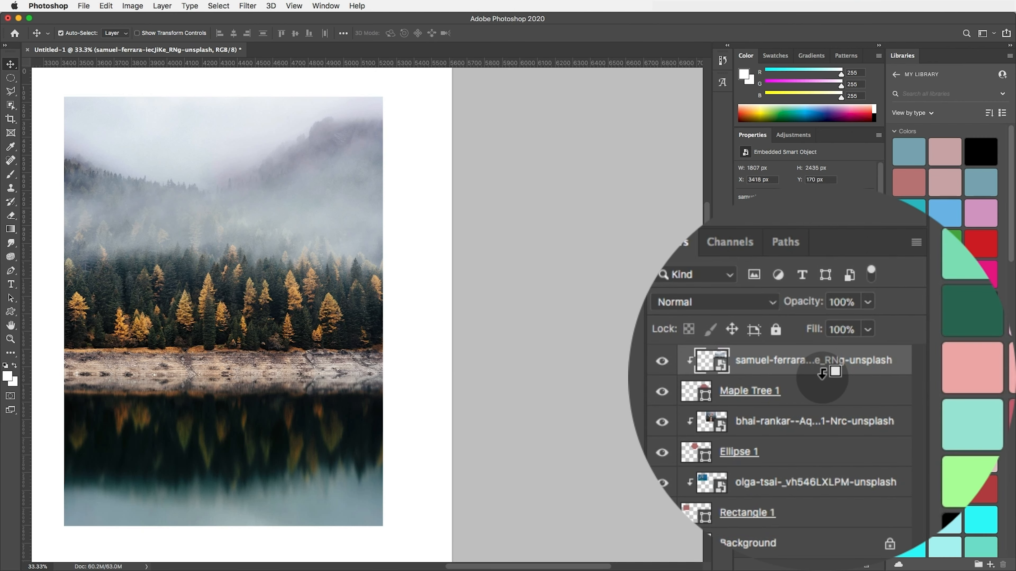
Clip the forest lake photo to the Maple Tree 1 shape and shift it down about 129 px within the tree
{"action": "left_click", "coordinate": [800, 402], "text": "alt"}
{"action": "left_click_drag", "start_coordinate": [241, 228], "coordinate": [244, 262]}
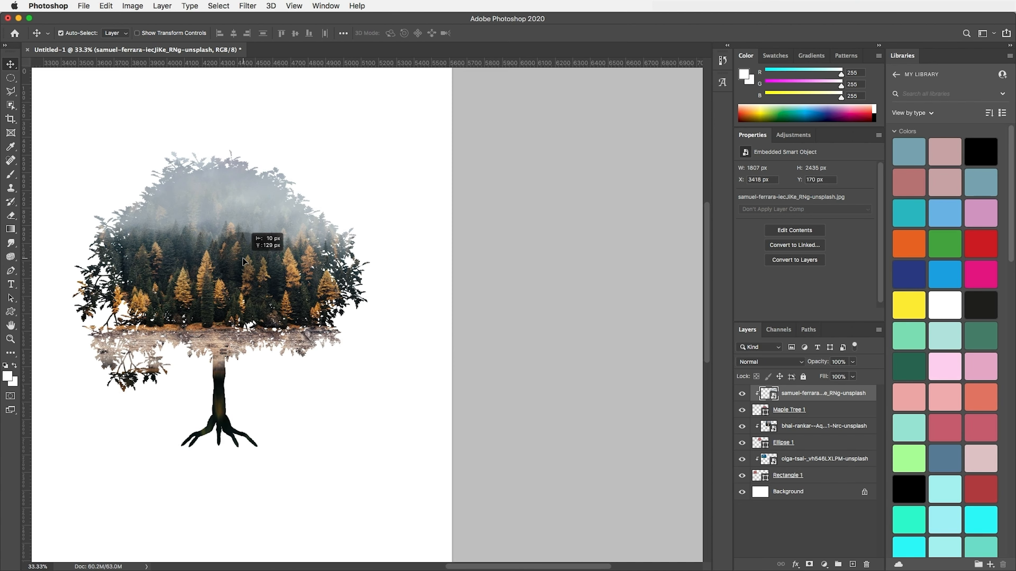